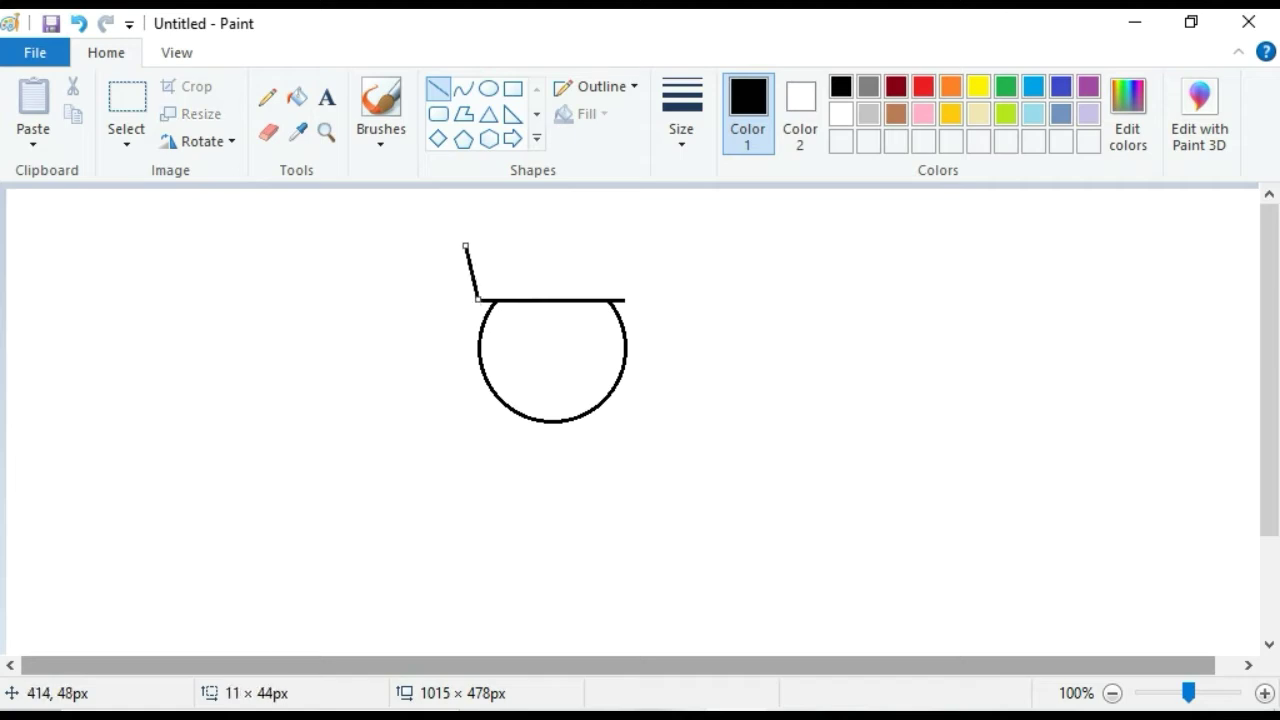
Draw the crown's remaining upright lines from its base, with the outer right edge about 9 × 49 px.
left_click(416, 278)
left_click_drag(561, 299, 562, 251)
left_click_drag(624, 300, 634, 237)
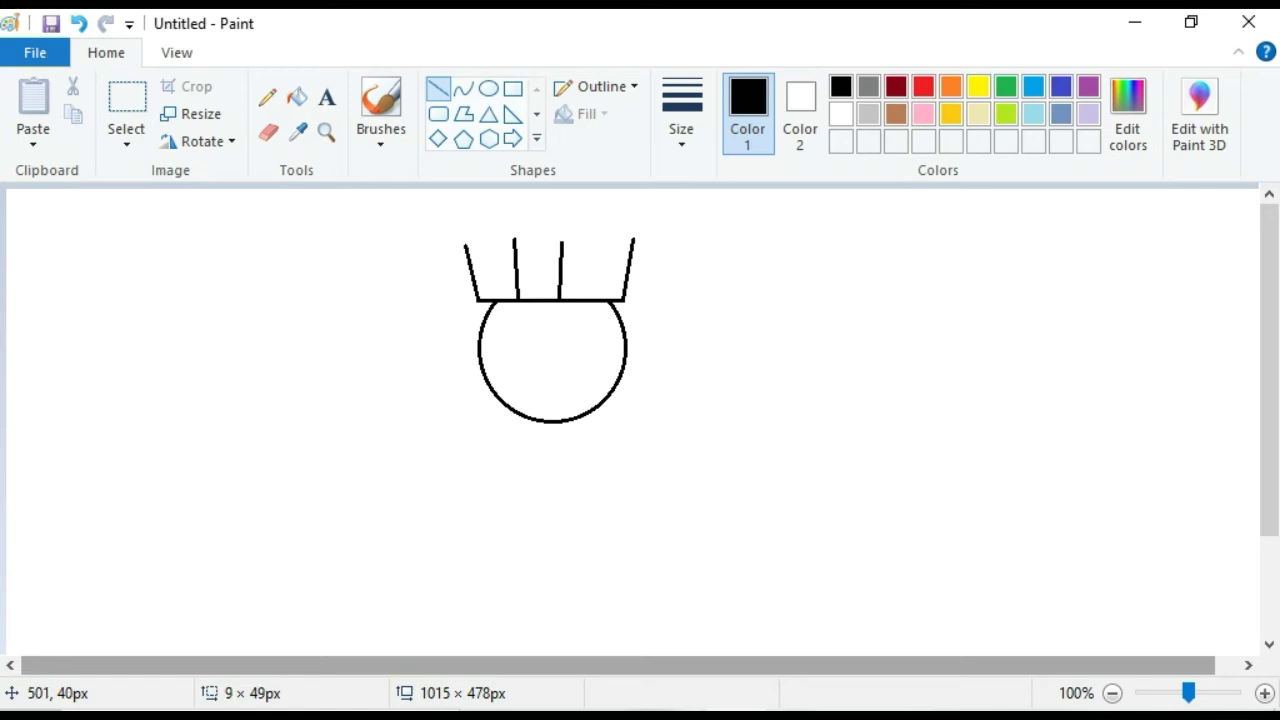
Join the tips of the crown's uprights with sagging curves and draw a small oval on each of the four tips.
left_click(463, 88)
mouse_move(464, 243)
left_mouse_down()
mouse_move(564, 242)
mouse_move(540, 257)
mouse_move(634, 238)
mouse_move(584, 253)
mouse_move(597, 238)
left_mouse_up()
left_click(488, 88)
mouse_move(455, 227)
left_mouse_down()
mouse_move(472, 245)
mouse_move(647, 240)
left_mouse_up()
left_click(687, 283)
left_click(876, 329)
left_click(627, 333)
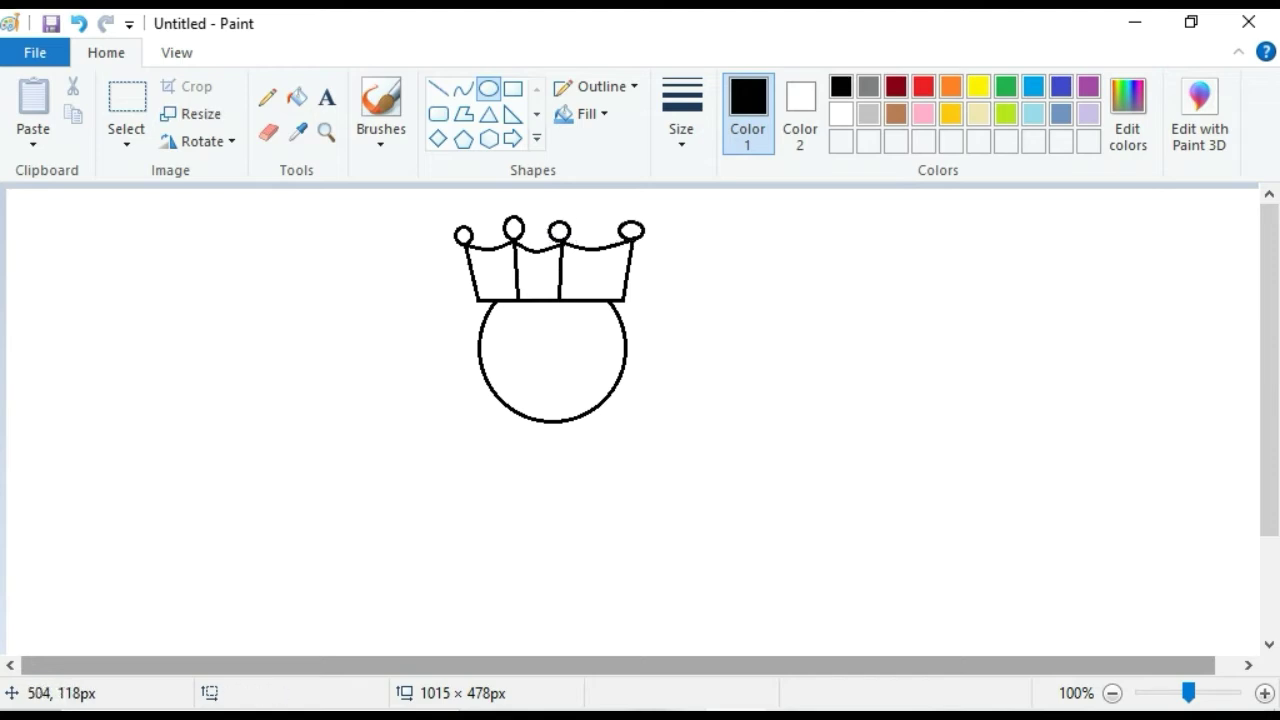
Draw two curved hair strands from under the crown to each side of the face.
left_click(463, 88)
mouse_move(483, 363)
left_mouse_down()
mouse_move(534, 331)
mouse_move(537, 305)
mouse_move(523, 336)
mouse_move(579, 339)
mouse_move(624, 362)
mouse_move(583, 349)
left_mouse_up()
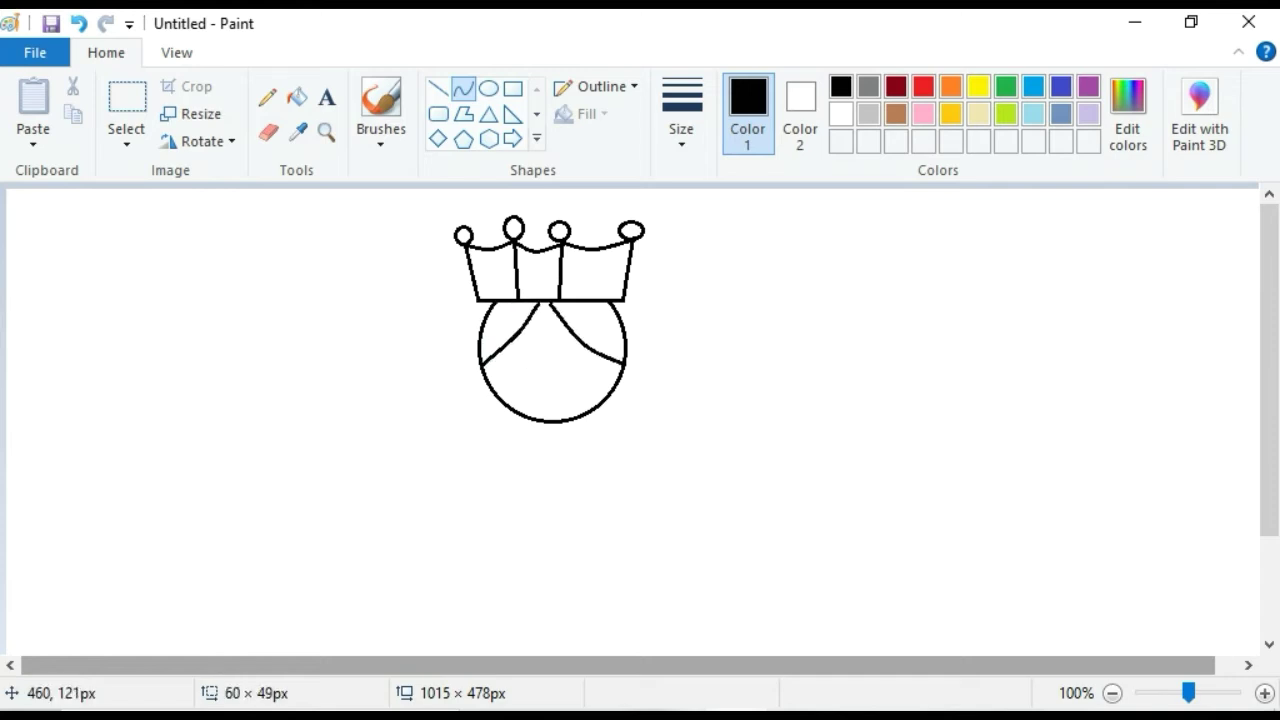
mouse_move(691, 334)
left_mouse_down()
mouse_move(566, 320)
mouse_move(695, 335)
left_mouse_up()
left_click_drag(516, 303, 486, 337)
left_click(349, 303)
mouse_move(574, 304)
left_mouse_down()
mouse_move(623, 345)
mouse_move(593, 329)
left_mouse_up()
left_click(555, 297)
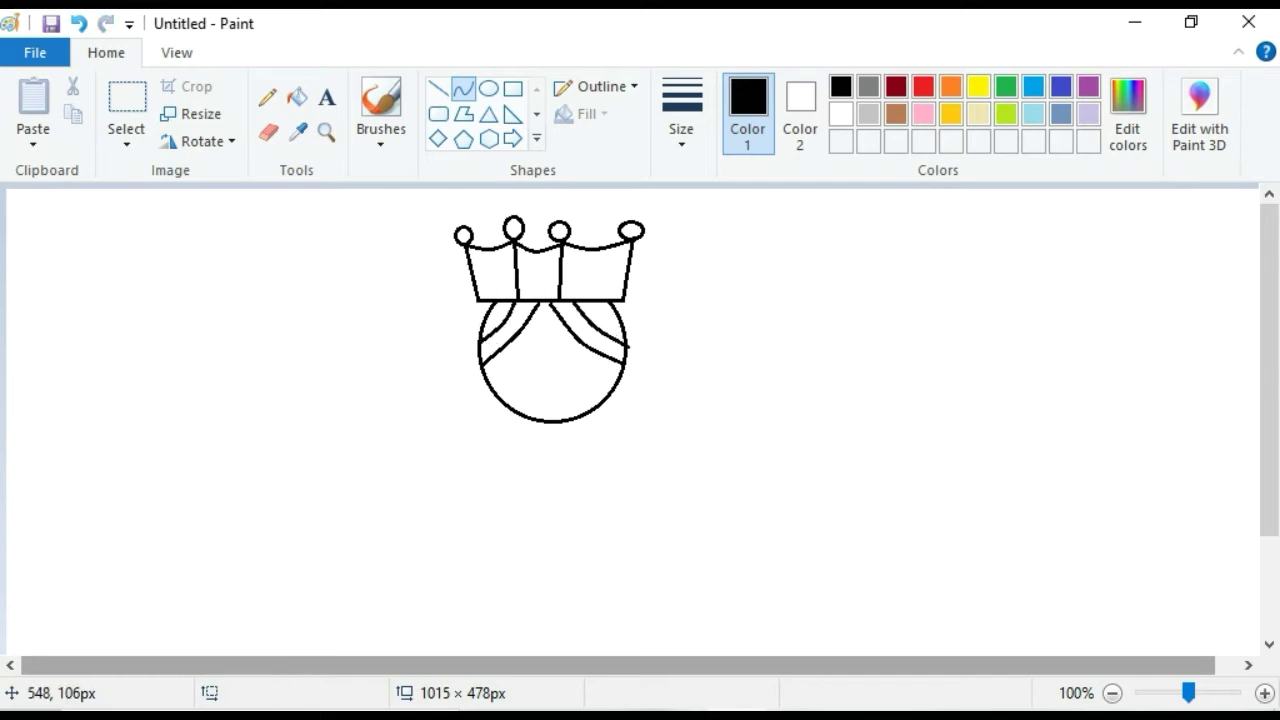
Draw two small oval eyes and a curved smile about 33 × 10 px on the face.
left_click(488, 88)
mouse_move(513, 359)
left_mouse_down()
mouse_move(565, 371)
mouse_move(579, 396)
mouse_move(535, 398)
left_mouse_up()
left_click(695, 366)
left_click(463, 88)
key("ctrl+z")
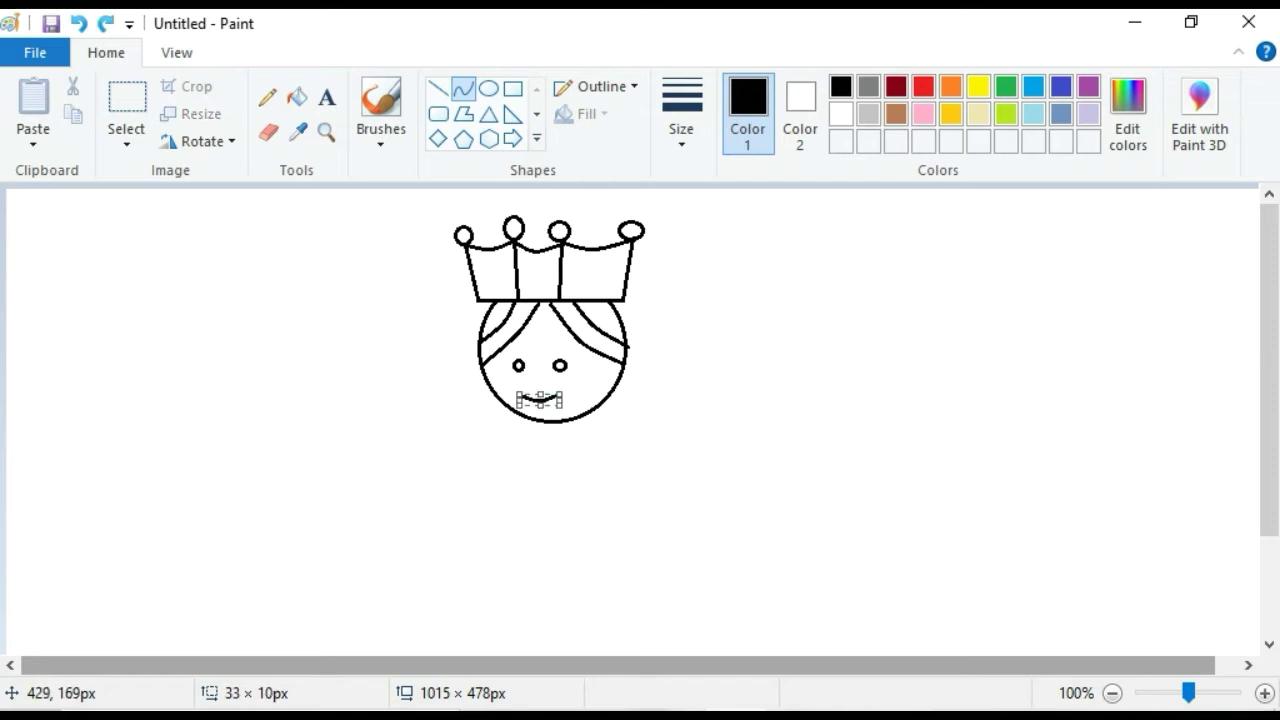
Draw a wide rounded-rectangle belt below the head and divide it into four sections with three vertical lines.
left_click(438, 113)
left_click_drag(473, 509, 648, 551)
left_click(438, 88)
left_click_drag(515, 510, 515, 550)
left_click_drag(552, 508, 552, 550)
left_click_drag(594, 508, 594, 550)
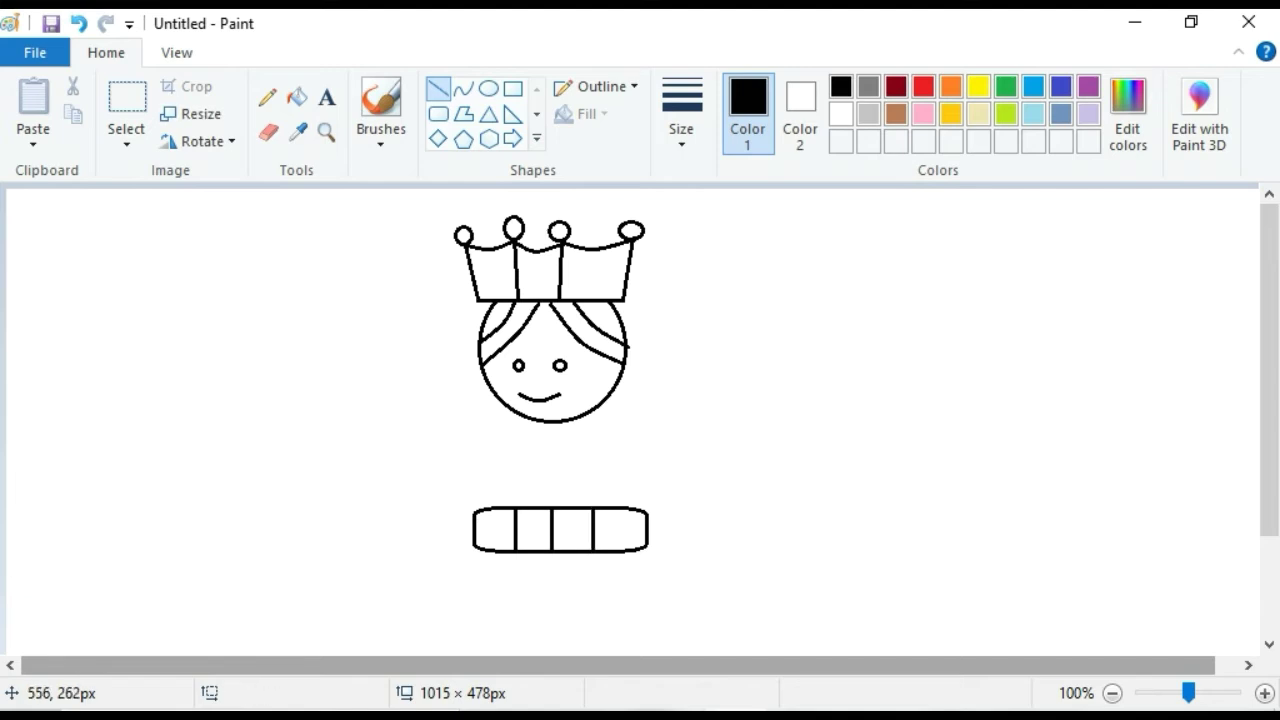
Draw curved torso sides connecting the lower head to both ends of the belt.
left_click(463, 88)
left_click_drag(500, 397, 485, 509)
left_click_drag(491, 459, 475, 456)
left_click_drag(606, 405, 640, 514)
left_click_drag(628, 456, 632, 442)
left_click_drag(511, 401, 541, 392)
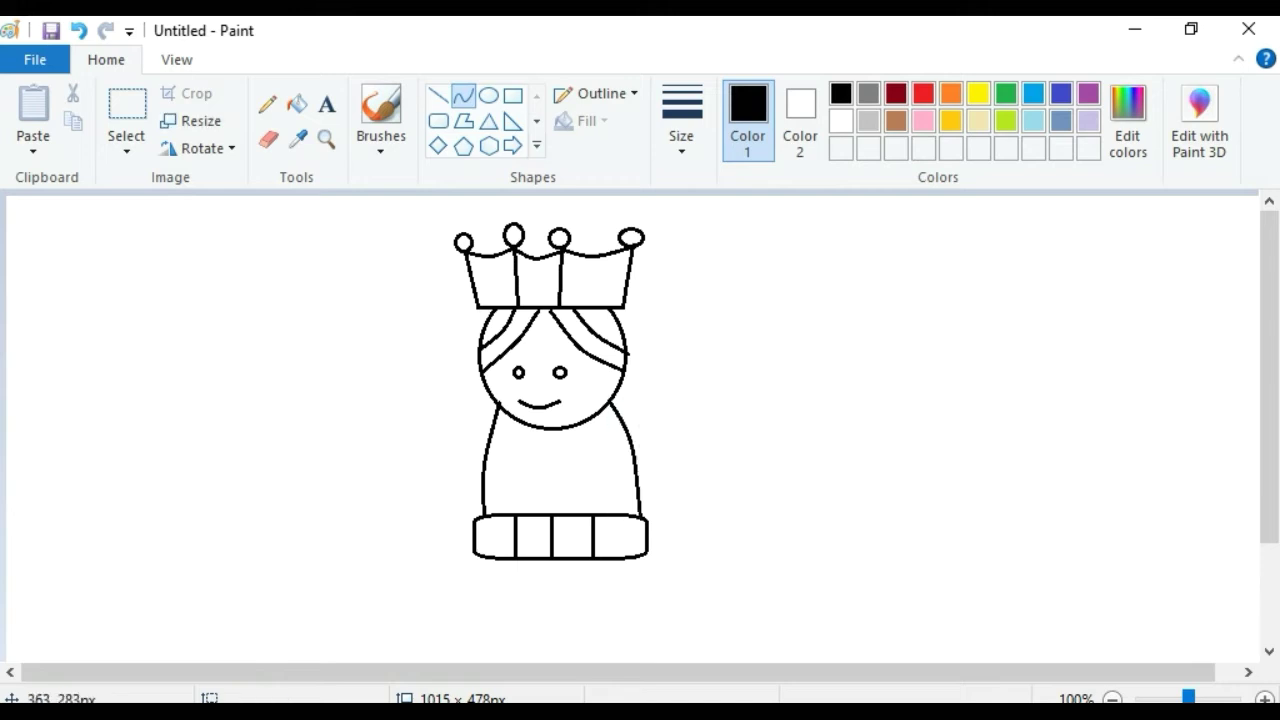
Draw the two flared sides of the skirt as curves running down and outward from the belt.
scroll(456, 548, "down", 3)
left_click_drag(476, 442, 448, 597)
left_click_drag(461, 520, 600, 528)
left_click(420, 503)
key("ctrl+z")
mouse_move(643, 440)
left_mouse_down()
mouse_move(643, 494)
mouse_move(678, 600)
left_mouse_up()
left_click_drag(656, 550, 690, 530)
key("ctrl+z")
mouse_move(643, 440)
left_mouse_down()
mouse_move(678, 590)
mouse_move(689, 572)
left_mouse_up()
left_click(689, 572)
Close the bottom of the skirt with a wavy hem and undo the stray mark beside it.
mouse_move(446, 598)
left_mouse_down()
mouse_move(520, 589)
mouse_move(578, 604)
mouse_move(526, 590)
mouse_move(612, 588)
mouse_move(586, 596)
mouse_move(616, 606)
mouse_move(614, 587)
mouse_move(652, 601)
mouse_move(676, 588)
mouse_move(663, 605)
left_mouse_up()
key("ctrl+z")
left_click(716, 549)
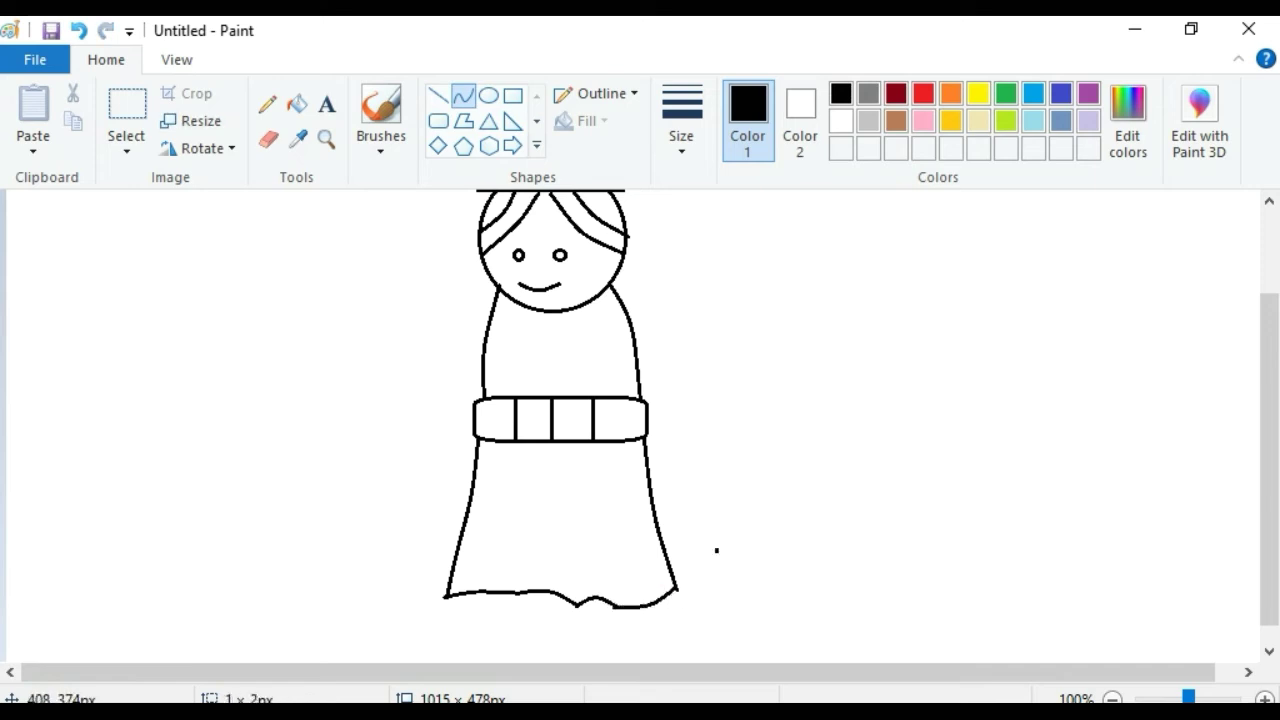
scroll(640, 420, "down", 1)
key("ctrl+z")
Draw two legs with pointed feet below the skirt's hem.
mouse_move(497, 573)
left_mouse_down()
mouse_move(478, 617)
mouse_move(497, 606)
mouse_move(506, 629)
mouse_move(475, 633)
left_mouse_up()
mouse_move(521, 573)
left_mouse_down()
mouse_move(508, 626)
mouse_move(510, 605)
mouse_move(572, 633)
mouse_move(561, 603)
mouse_move(590, 633)
mouse_move(600, 625)
left_mouse_up()
left_click(564, 602)
left_click(586, 629)
left_click_drag(584, 579, 597, 632)
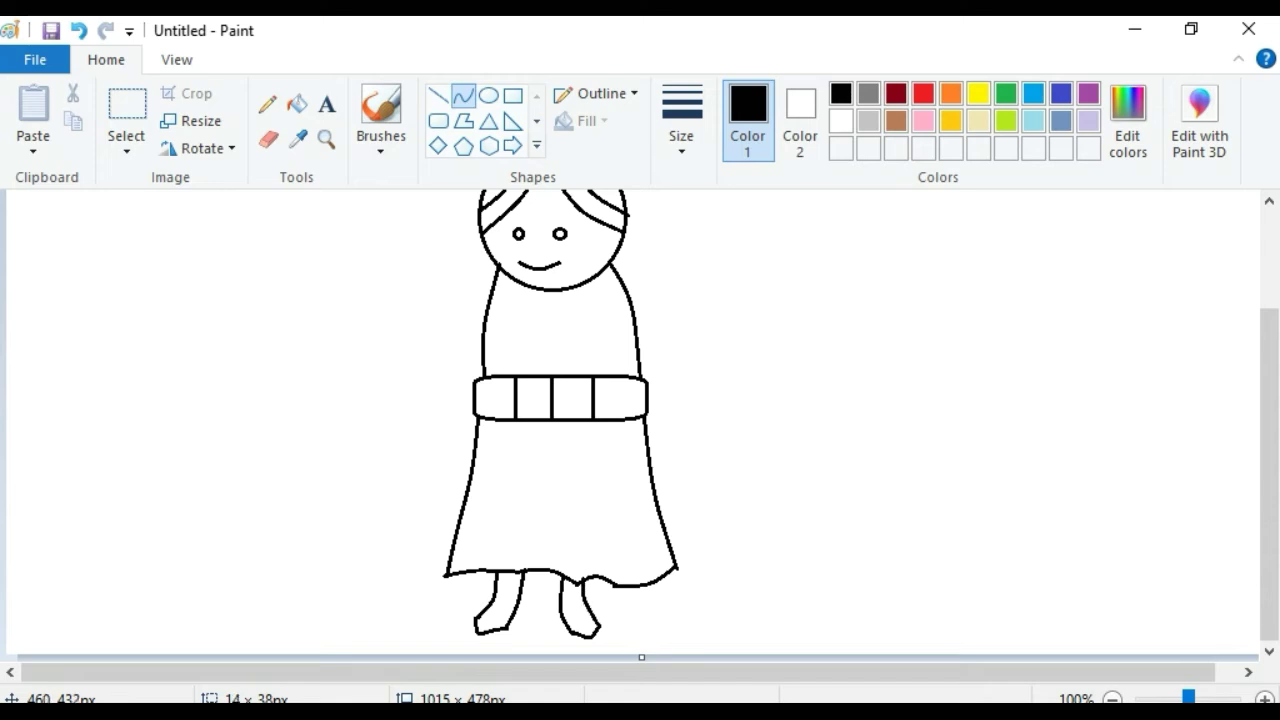
left_click(576, 600)
Draw the right-hand arm with an outlined hand extending outward from the torso.
scroll(470, 472, "up", 3)
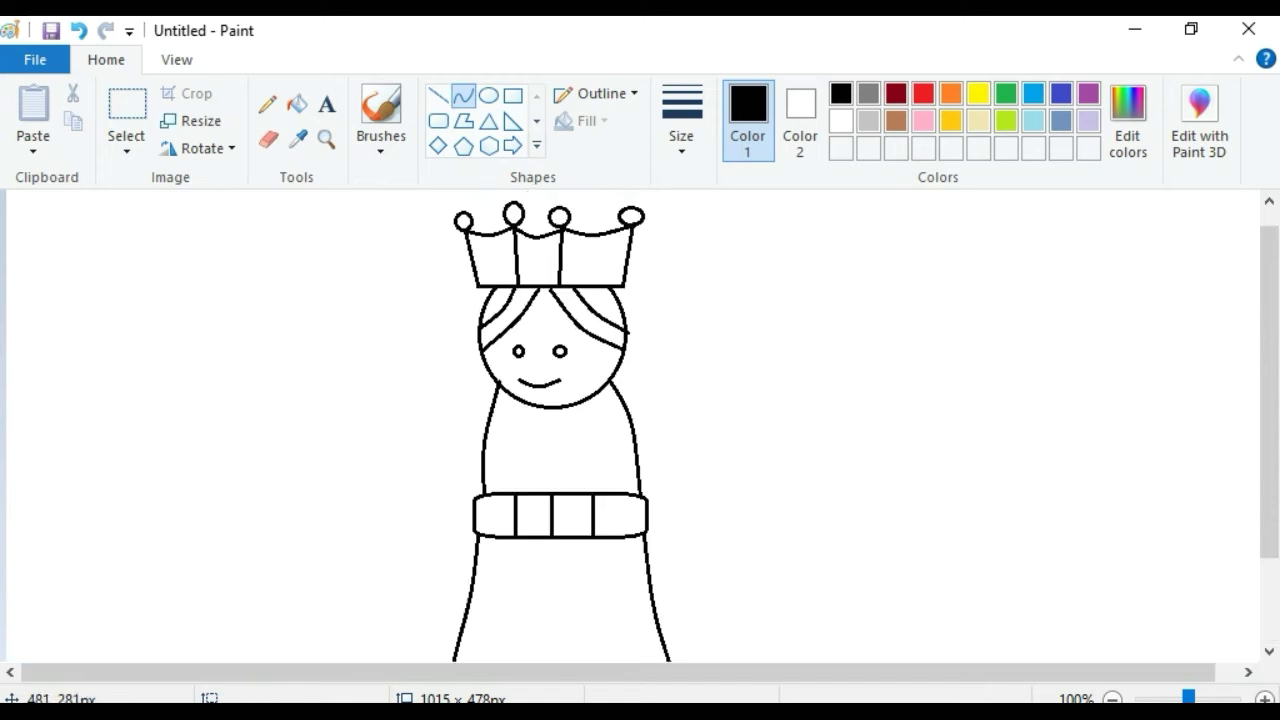
mouse_move(636, 448)
left_mouse_down()
mouse_move(685, 444)
mouse_move(660, 453)
mouse_move(703, 430)
left_mouse_up()
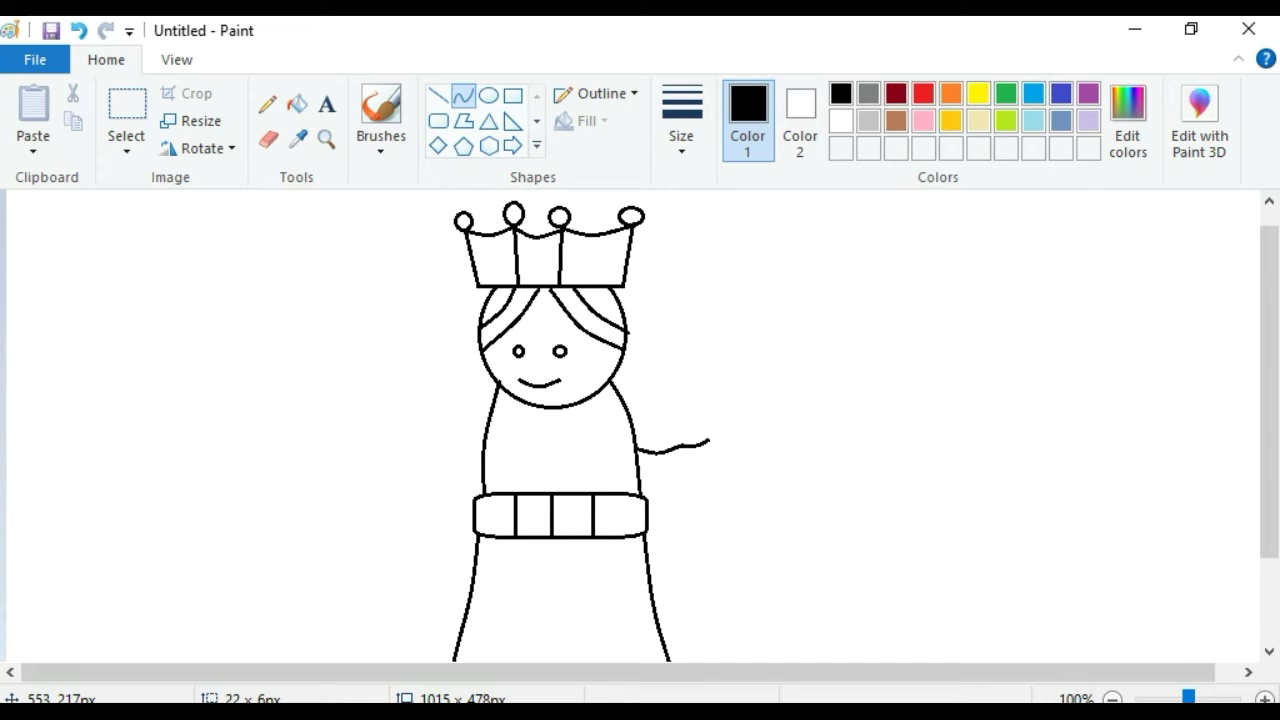
left_click_drag(640, 473, 714, 473)
mouse_move(678, 476)
left_mouse_down()
mouse_move(680, 496)
mouse_move(708, 442)
mouse_move(726, 455)
mouse_move(694, 456)
mouse_move(722, 448)
mouse_move(728, 462)
mouse_move(713, 457)
left_mouse_up()
Draw the left-hand arm with its hand, and curve the cape's upper edges from the head to both arms.
mouse_move(482, 440)
left_mouse_down()
mouse_move(434, 442)
mouse_move(427, 415)
mouse_move(425, 451)
mouse_move(443, 399)
mouse_move(410, 478)
mouse_move(428, 446)
mouse_move(410, 470)
mouse_move(482, 466)
mouse_move(490, 383)
left_mouse_up()
left_click(386, 515)
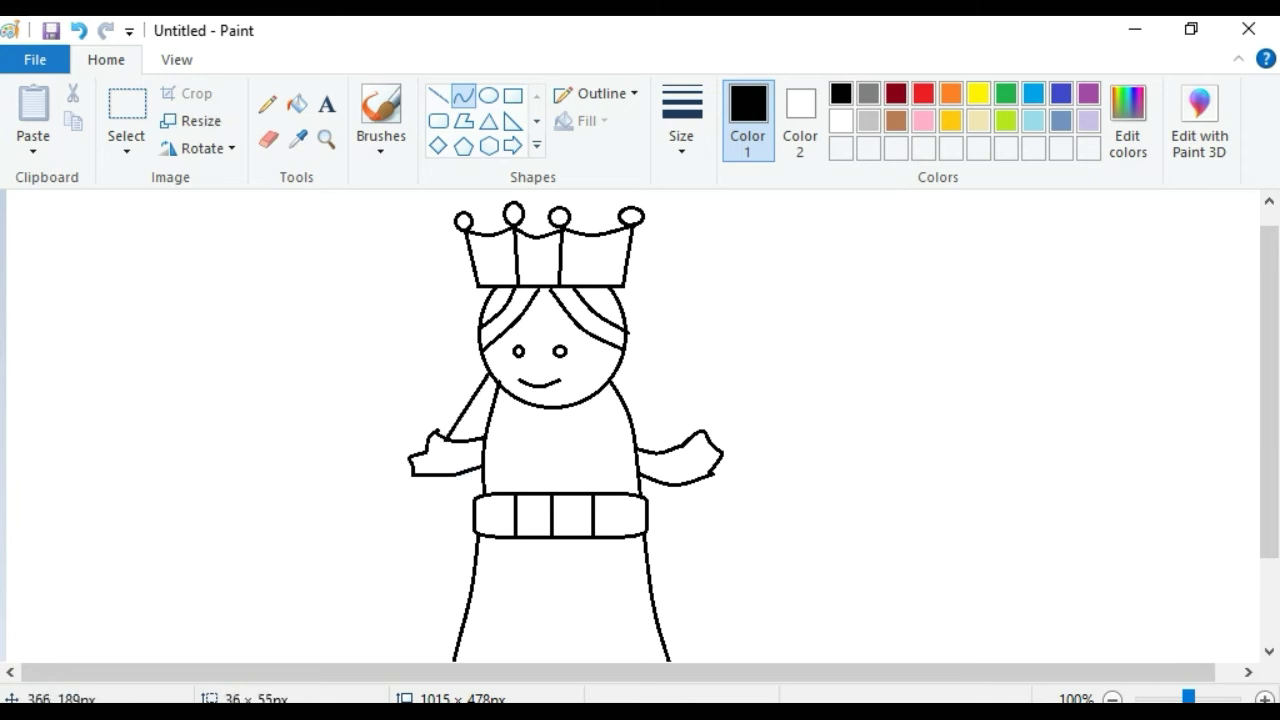
left_click(549, 419)
left_click_drag(668, 450, 622, 368)
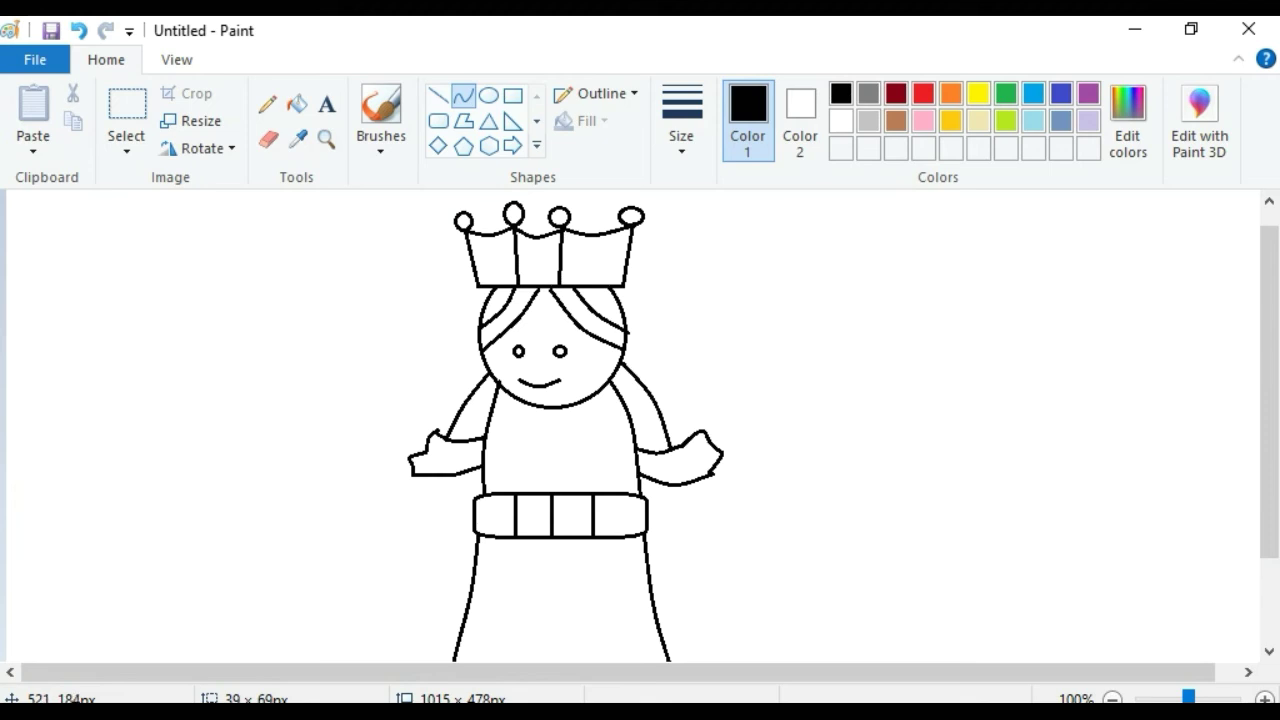
Draw the cape's outer edges as long curves from beneath each arm down to the hem level, the right one about 51 × 156 px.
left_click(526, 377)
scroll(565, 390, "down", 3)
mouse_move(428, 358)
left_mouse_down()
mouse_move(432, 411)
mouse_move(401, 577)
left_mouse_up()
left_click_drag(411, 482, 368, 482)
key("ctrl+z")
left_click_drag(432, 358, 419, 456)
key("ctrl+z")
left_click_drag(432, 358, 401, 568)
mouse_move(416, 461)
left_mouse_down()
mouse_move(420, 450)
mouse_move(402, 450)
left_mouse_up()
left_click(673, 374)
left_click_drag(673, 368, 739, 562)
left_click_drag(708, 468, 725, 471)
left_click(725, 485)
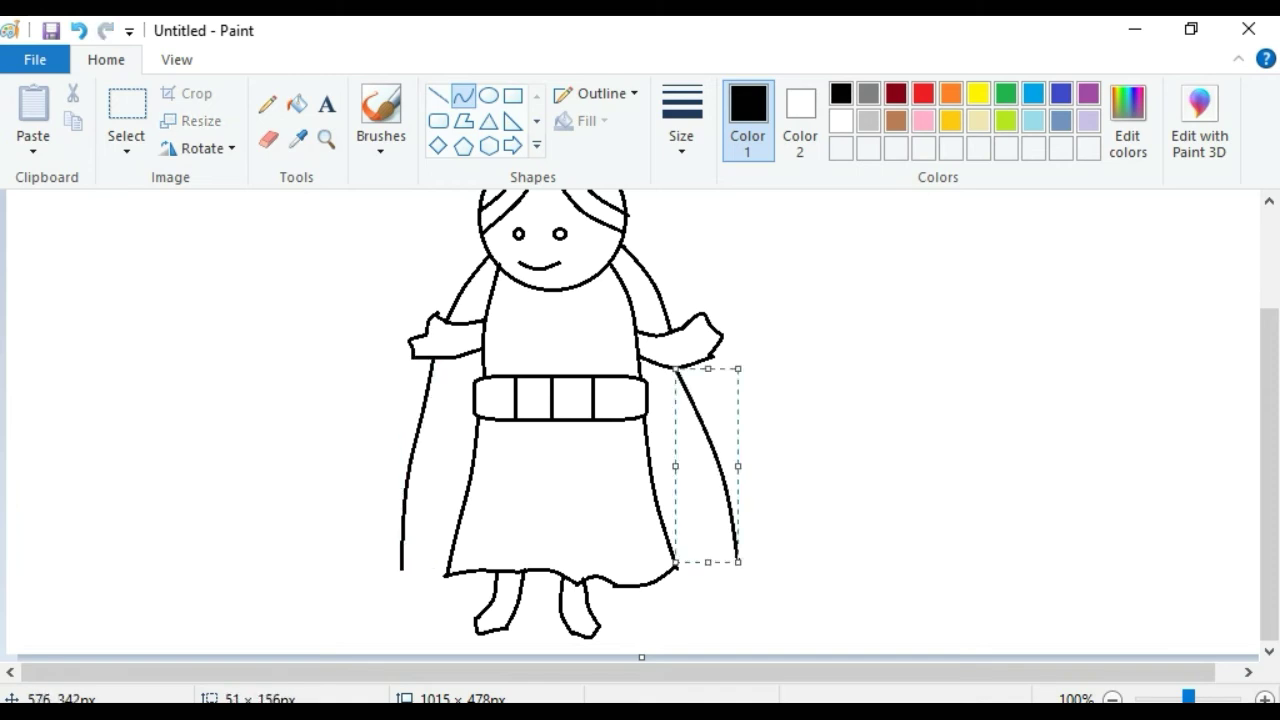
Close the bottom of the cape with a curve from the skirt's hem to the outer edge on each side.
left_click_drag(676, 572, 721, 602)
left_click(721, 602)
left_click_drag(447, 574, 417, 589)
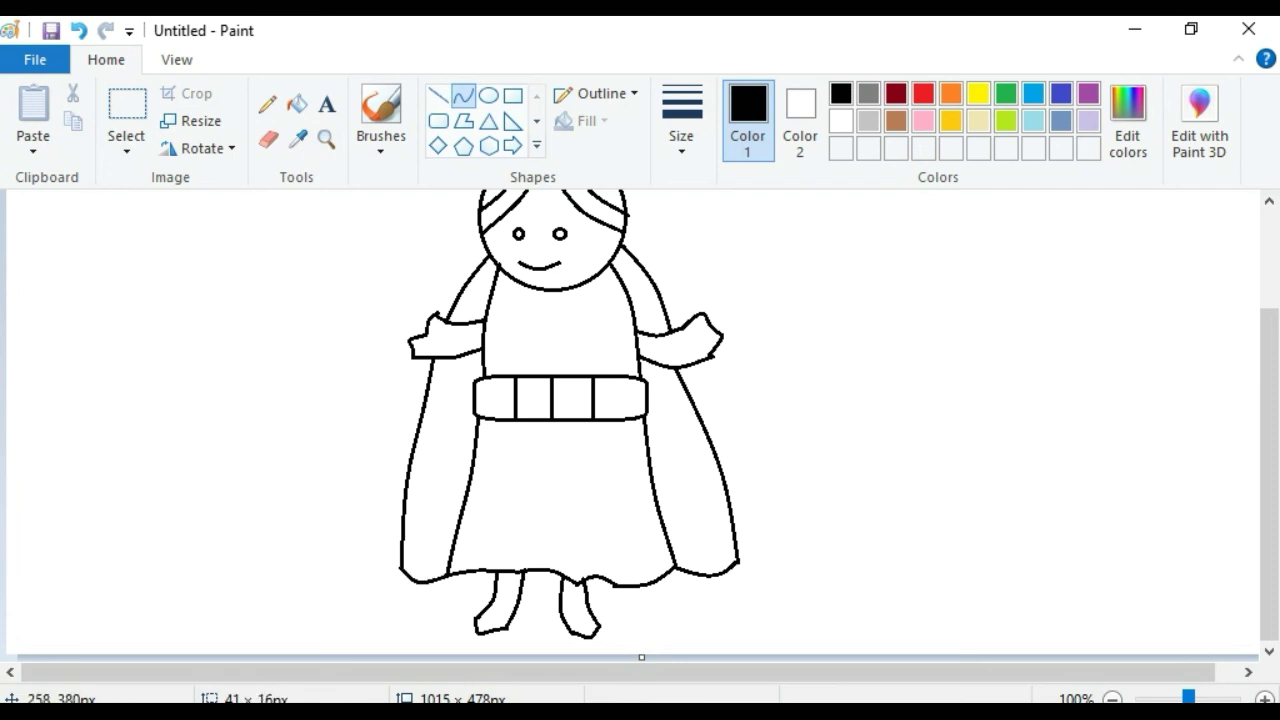
left_click(401, 590)
Draw a heart on the middle of the skirt and a five-pointed star on the chest.
left_click(537, 144)
left_click(437, 171)
left_click_drag(517, 448, 594, 531)
left_click(647, 368)
scroll(647, 368, "up", 2)
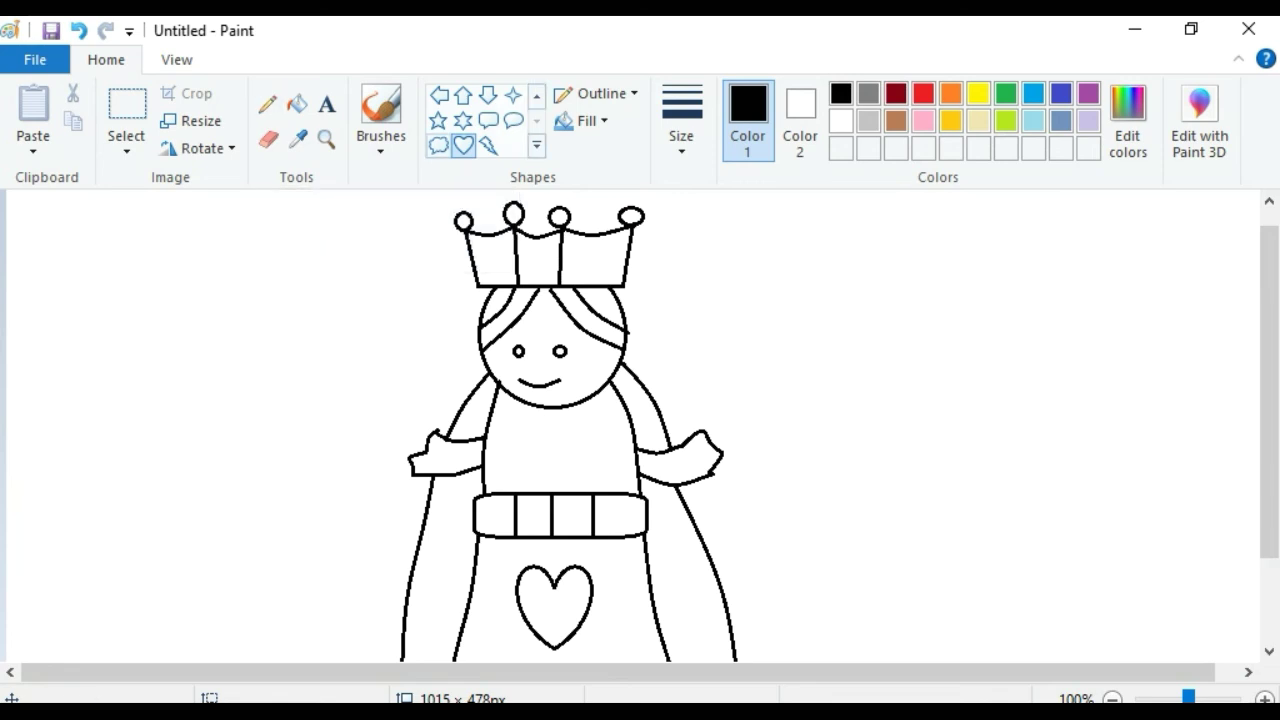
left_click(438, 121)
left_click_drag(536, 430, 576, 472)
Fill the four crown ovals and both legs with turquoise.
left_click(297, 104)
left_click(1033, 93)
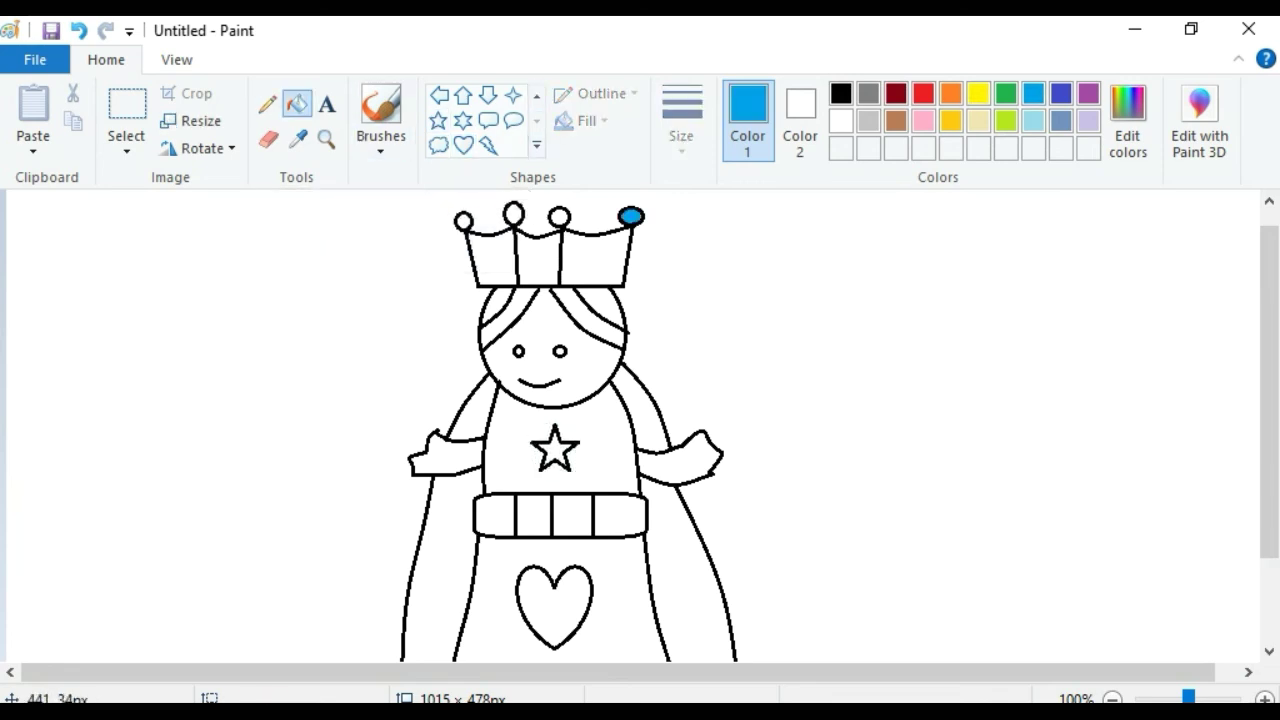
scroll(633, 425, "down", 3)
left_click(579, 610)
left_click(499, 602)
scroll(633, 425, "up", 3)
Fill the heart and all sections of the cape with red.
left_click(923, 93)
left_click(554, 600)
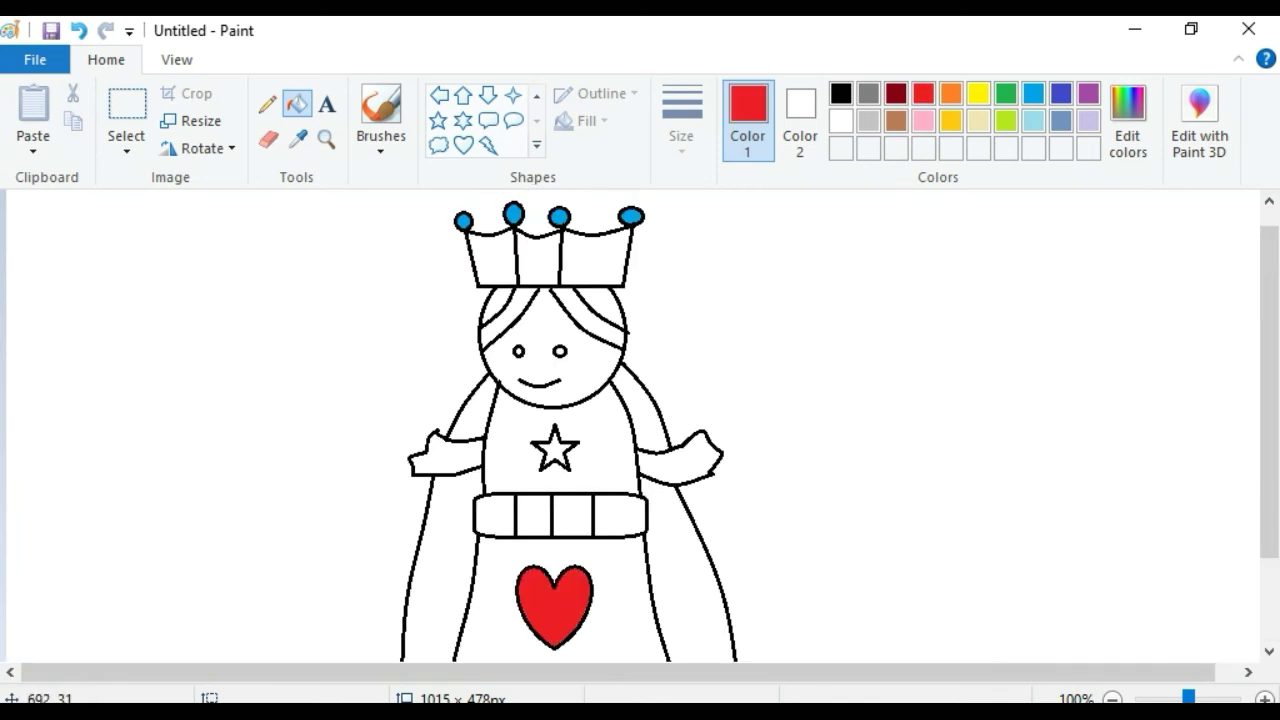
left_click(695, 600)
left_click(433, 600)
left_click(472, 410)
left_click(645, 410)
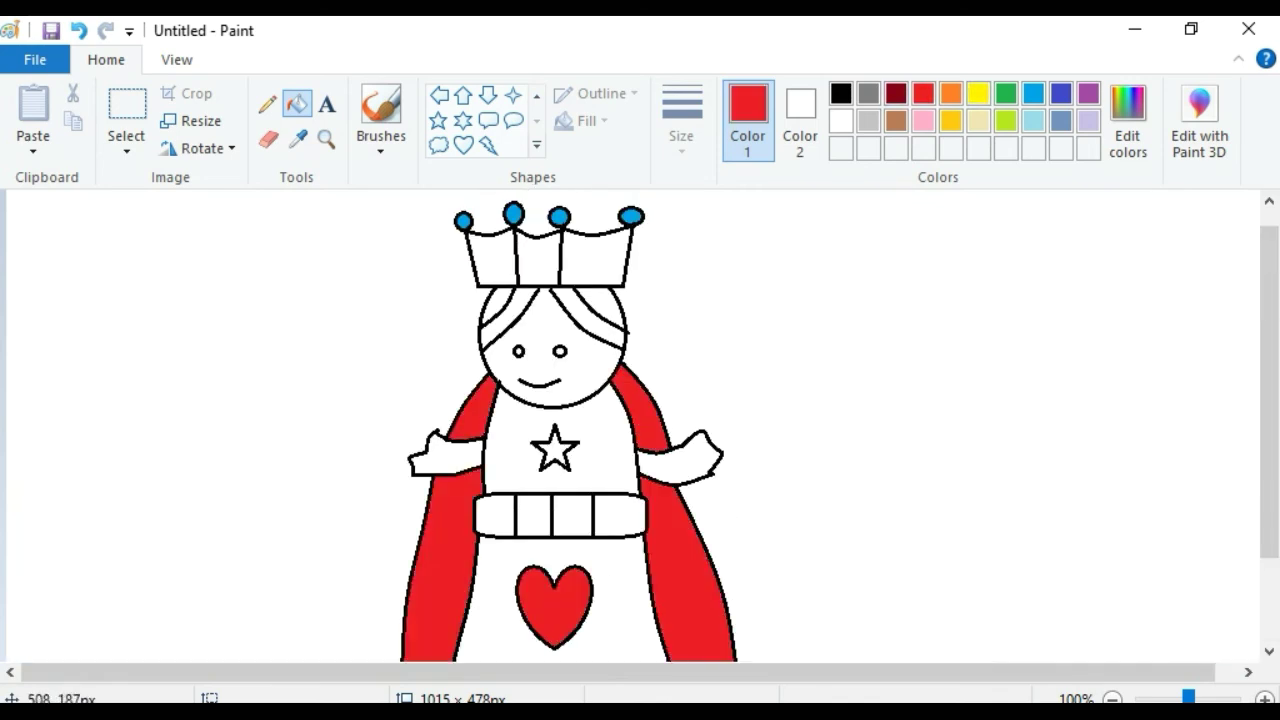
Fill the three sections of the crown with yellow.
scroll(633, 425, "down", 3)
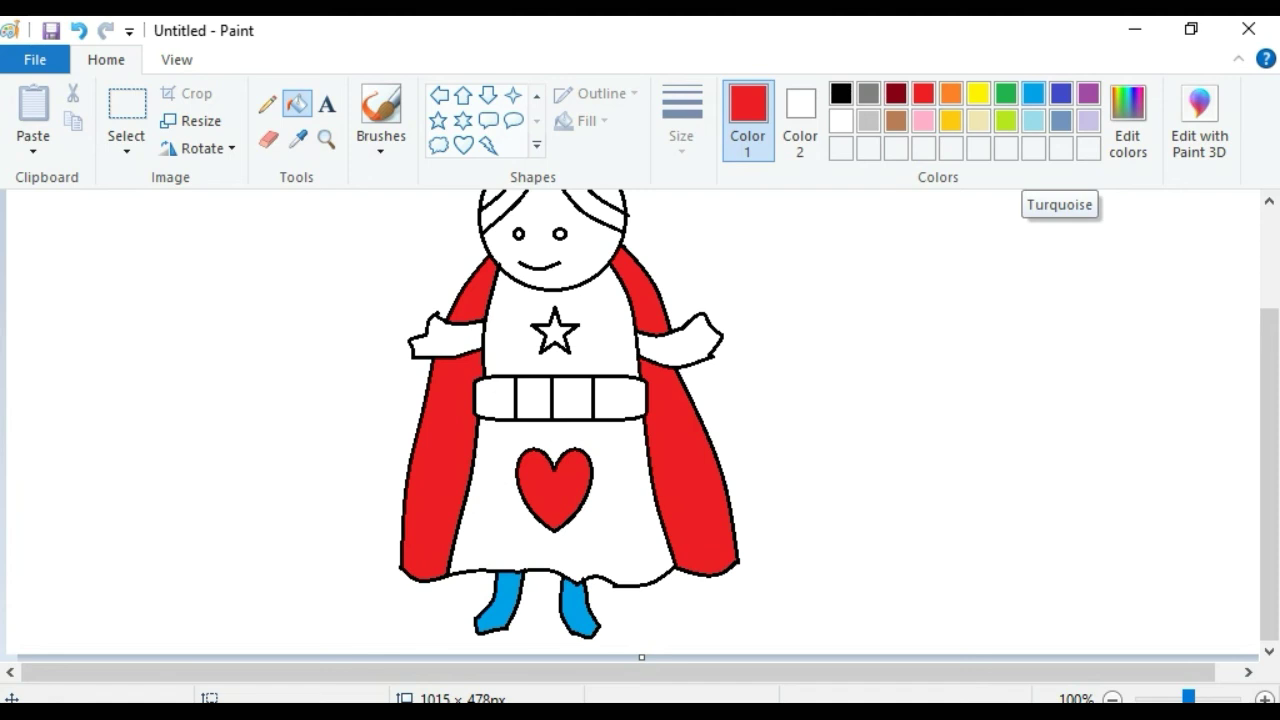
left_click(950, 93)
scroll(603, 325, "up", 3)
left_click(978, 93)
left_click(595, 256)
left_click(538, 258)
left_click(480, 258)
Fill the face and the outer areas of the head with pink, and the two hair strands with turquoise.
left_click(923, 120)
left_click(550, 325)
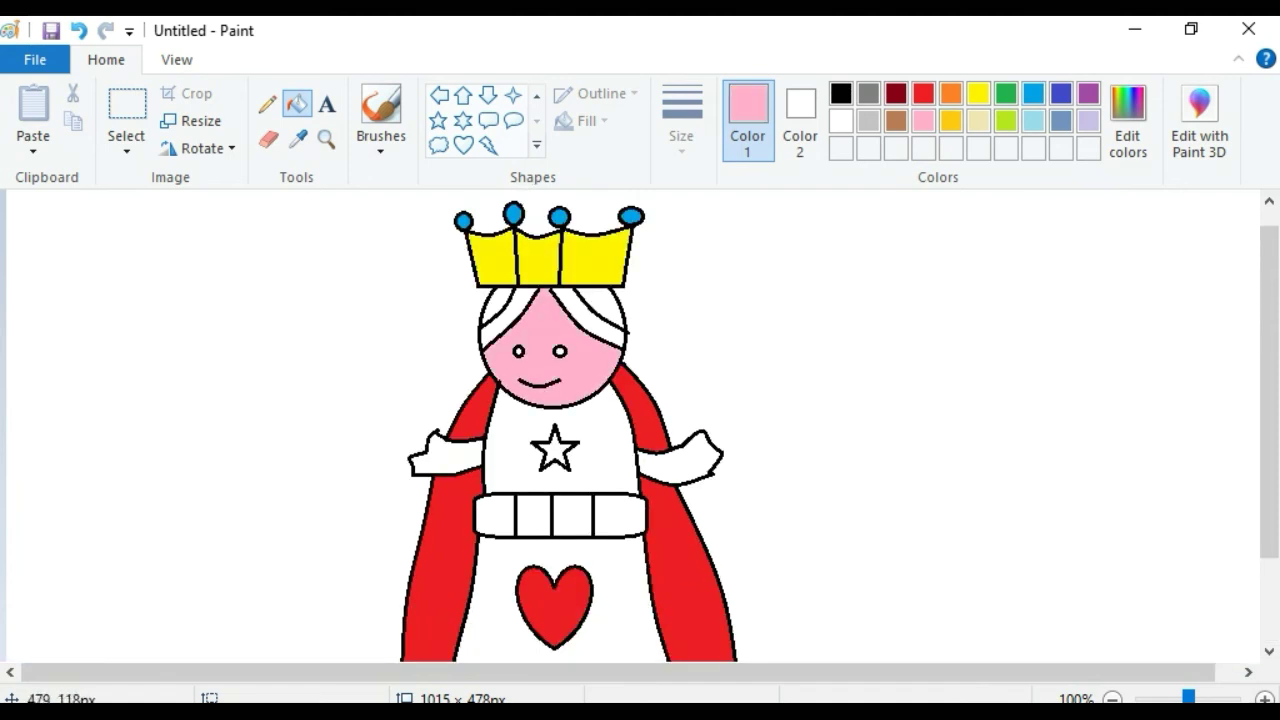
left_click(598, 312)
left_click(496, 305)
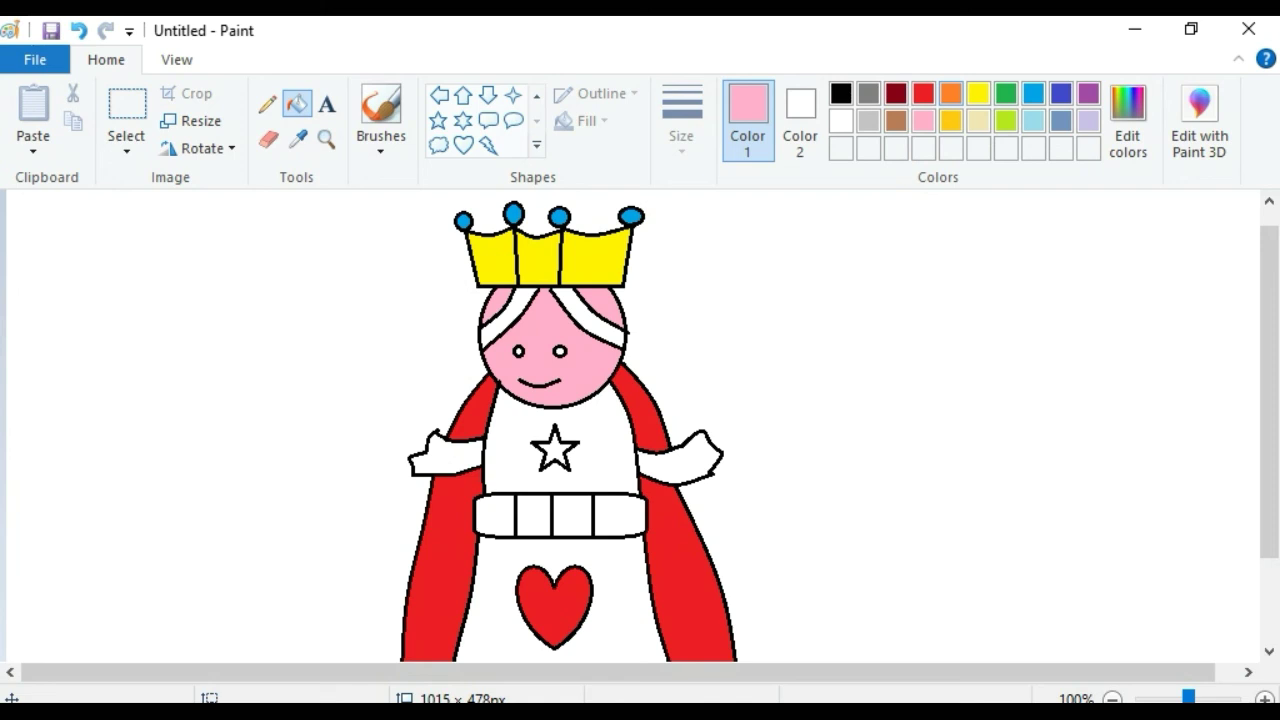
left_click(1033, 93)
left_click(596, 312)
left_click(498, 316)
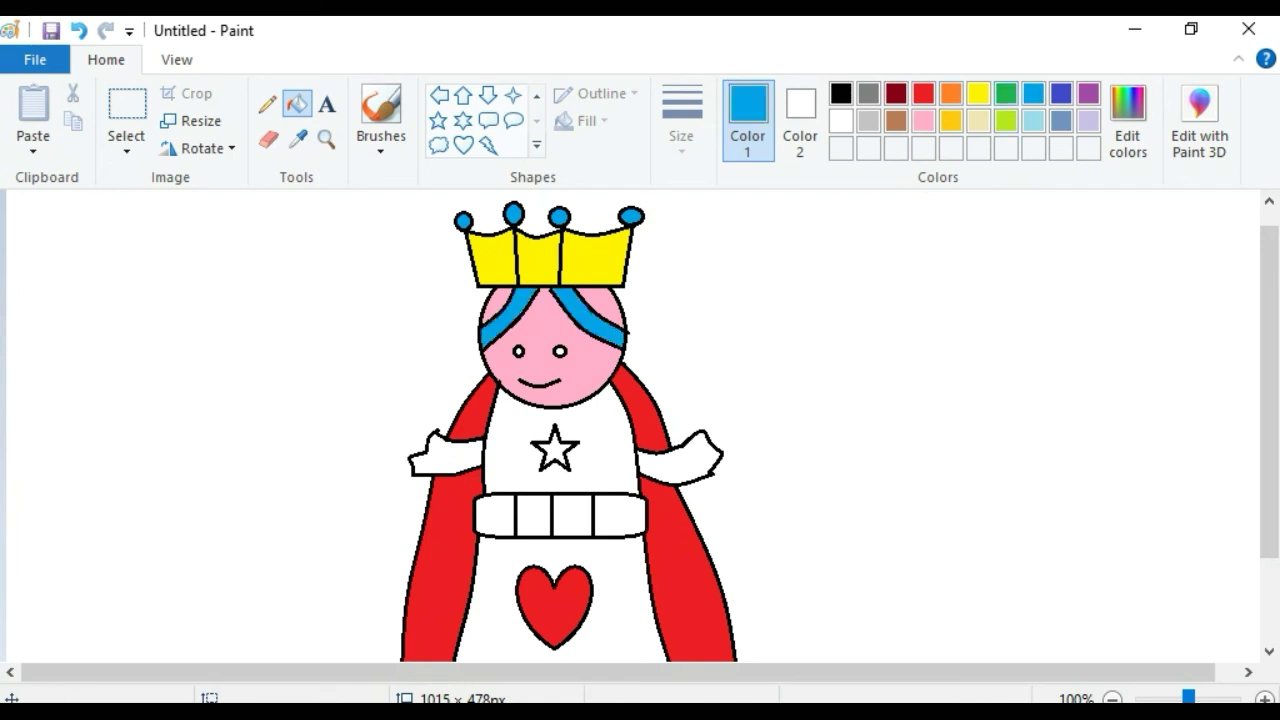
Fill the belt's two middle sections with orange and its two end sections with yellow.
left_click(950, 93)
left_click(533, 515)
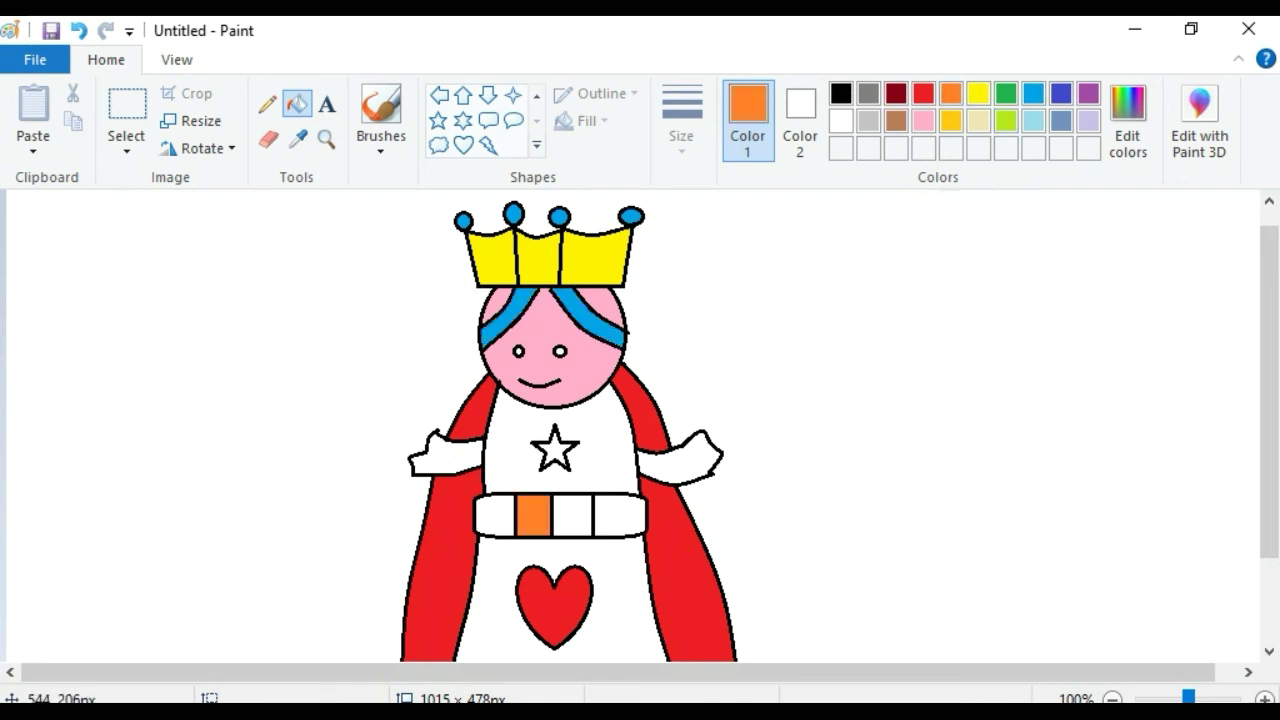
left_click(572, 515)
left_click(841, 93)
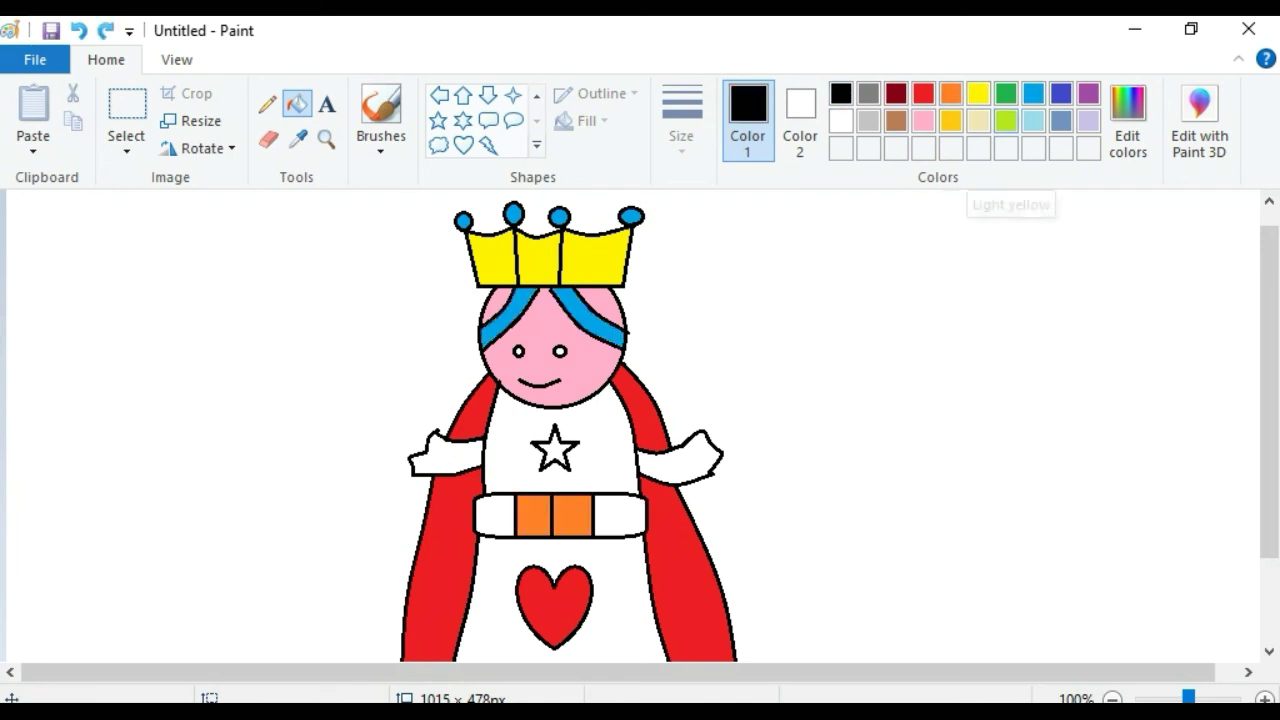
left_click(978, 93)
left_click(620, 515)
left_click(494, 515)
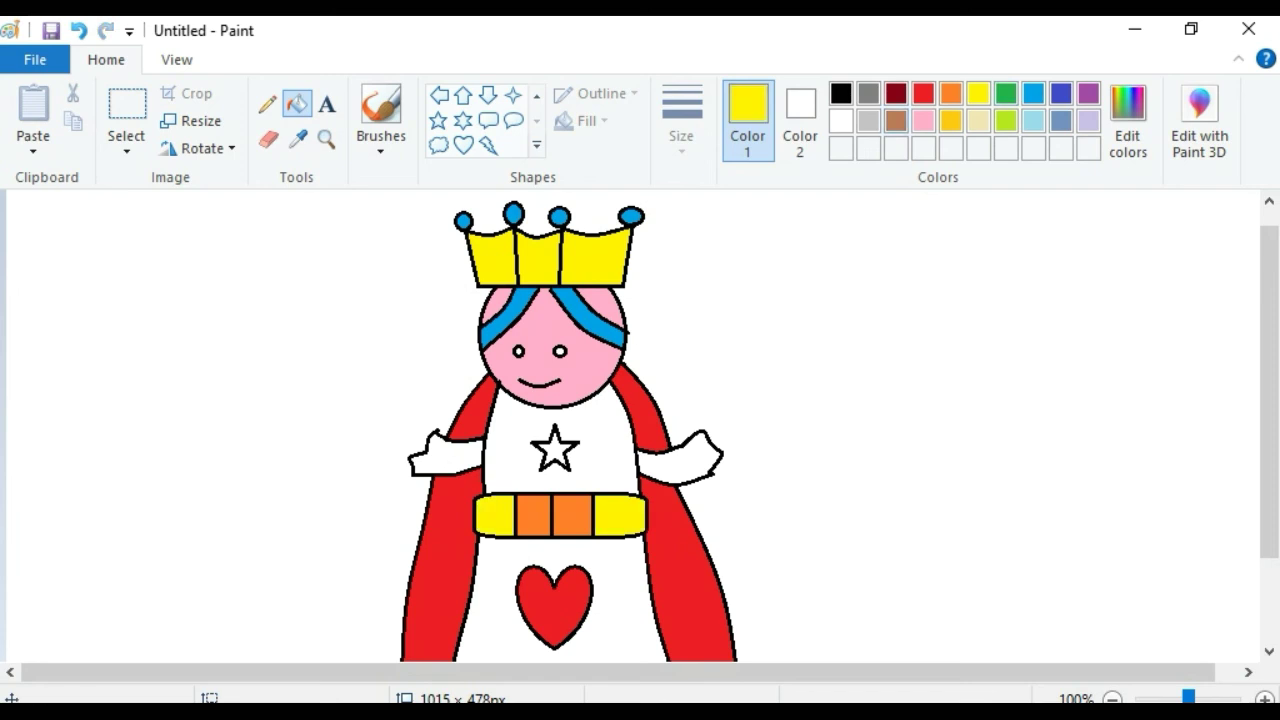
Fill the star with green and the torso around it with gold.
left_click(1006, 93)
left_click(555, 452)
left_click(950, 121)
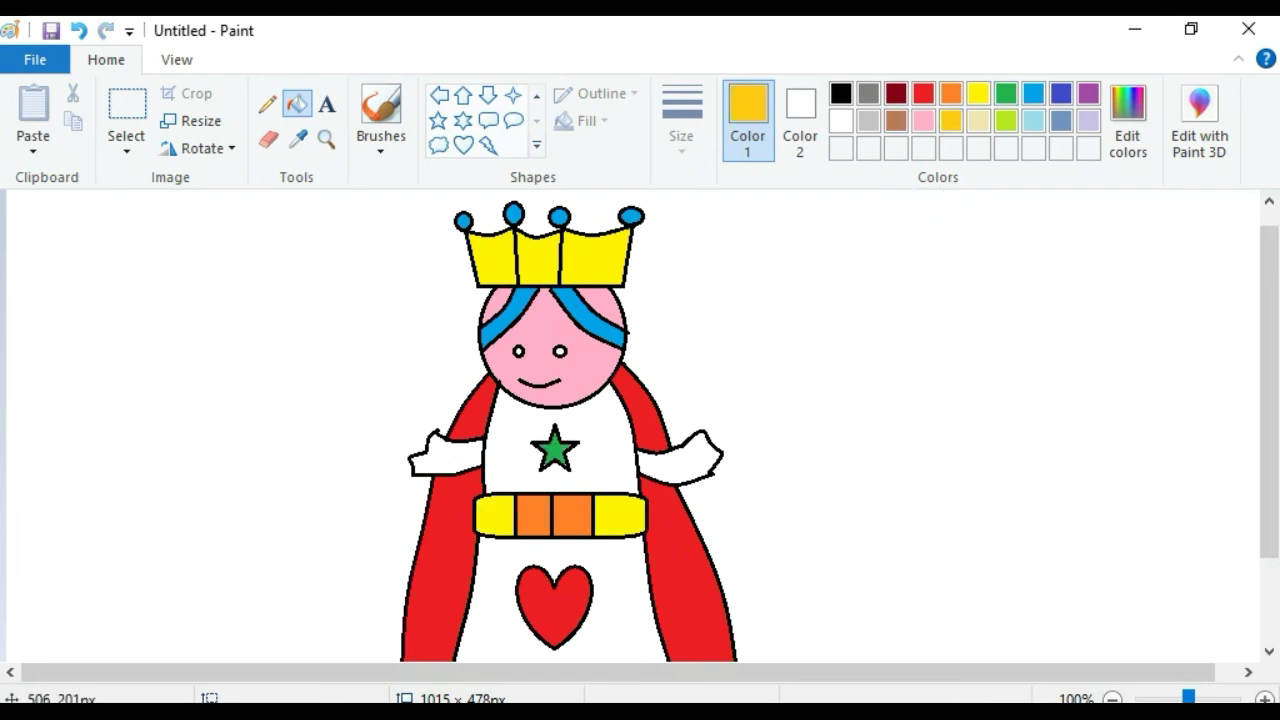
left_click(520, 400)
Fill the skirt around the heart with turquoise, then recolor it light turquoise.
scroll(520, 400, "down", 2)
left_click(1034, 93)
left_click(495, 430)
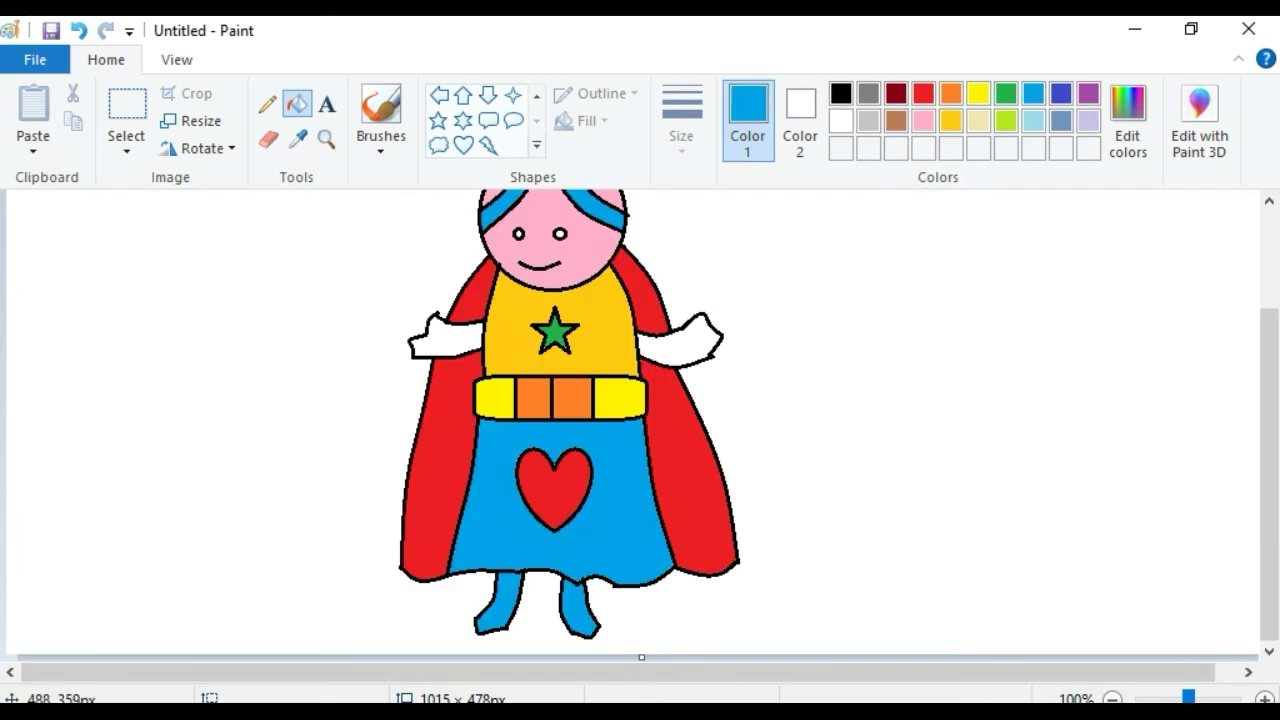
left_click(1034, 121)
left_click(503, 431)
scroll(675, 376, "up", 2)
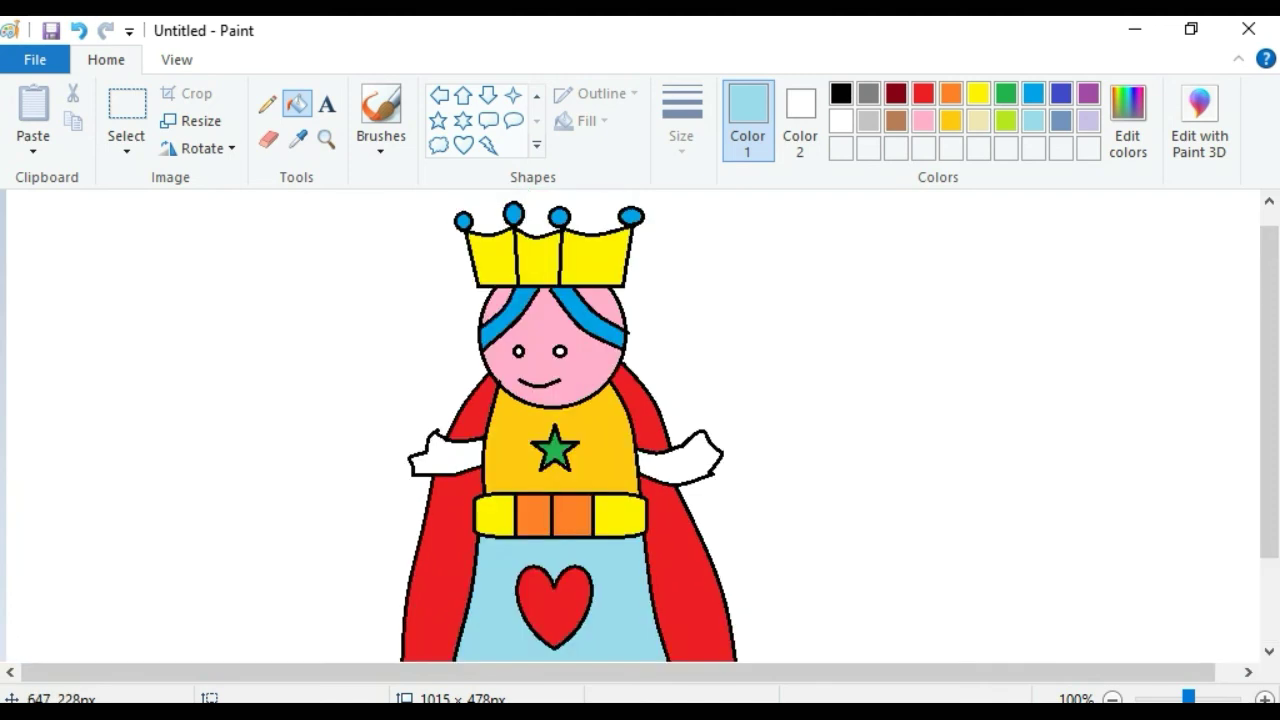
Fill both arms and hands with the same pink as the face.
left_click(923, 121)
left_click(690, 456)
left_click(445, 458)
Fill both eyes with black and collapse the ribbon to show the whole figure.
left_click(841, 93)
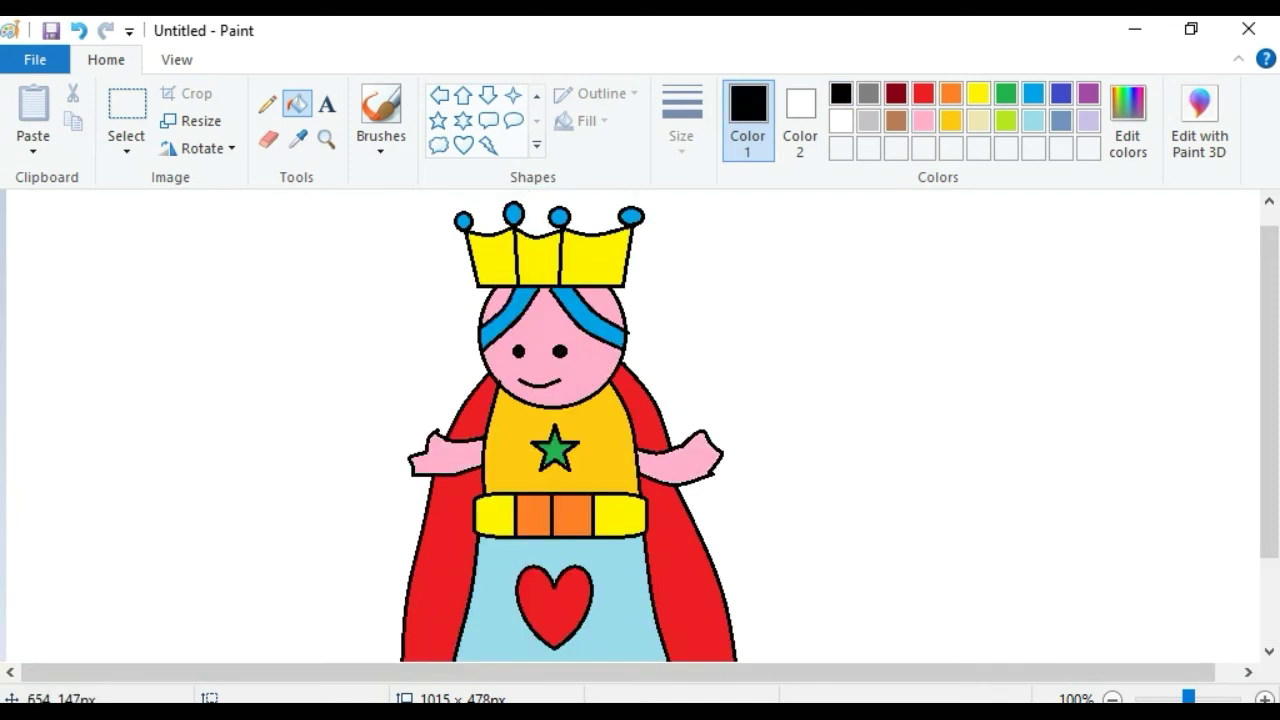
left_click(1238, 58)
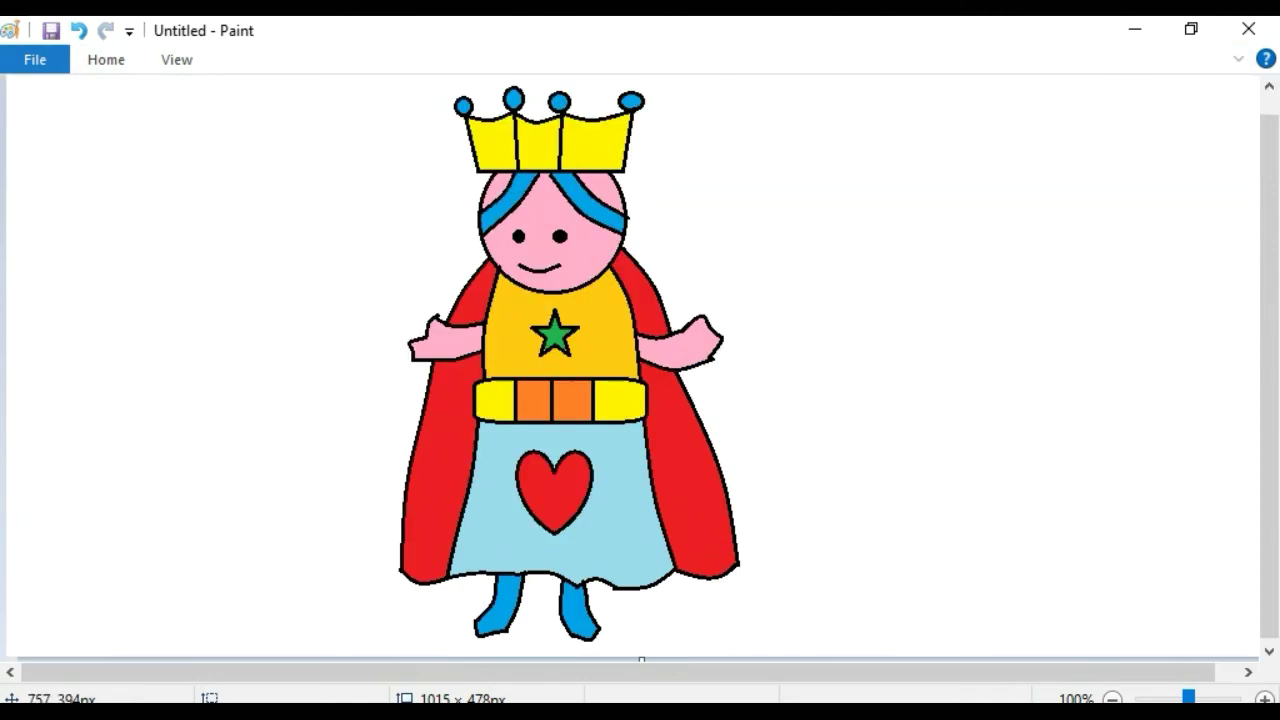